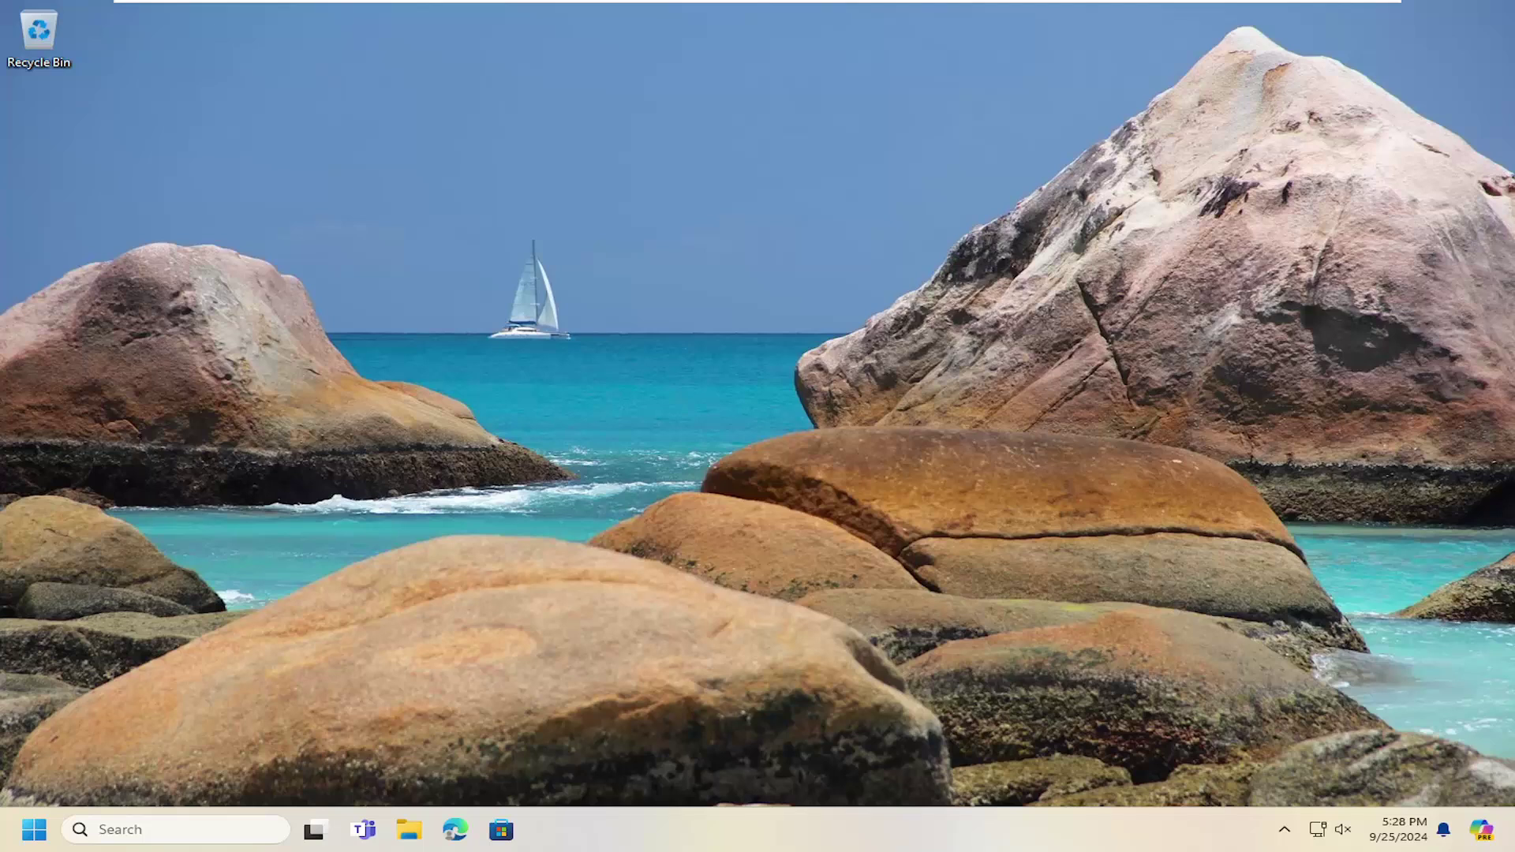
Launch the Settings app from a Start menu search
click(33, 829)
text(settings)
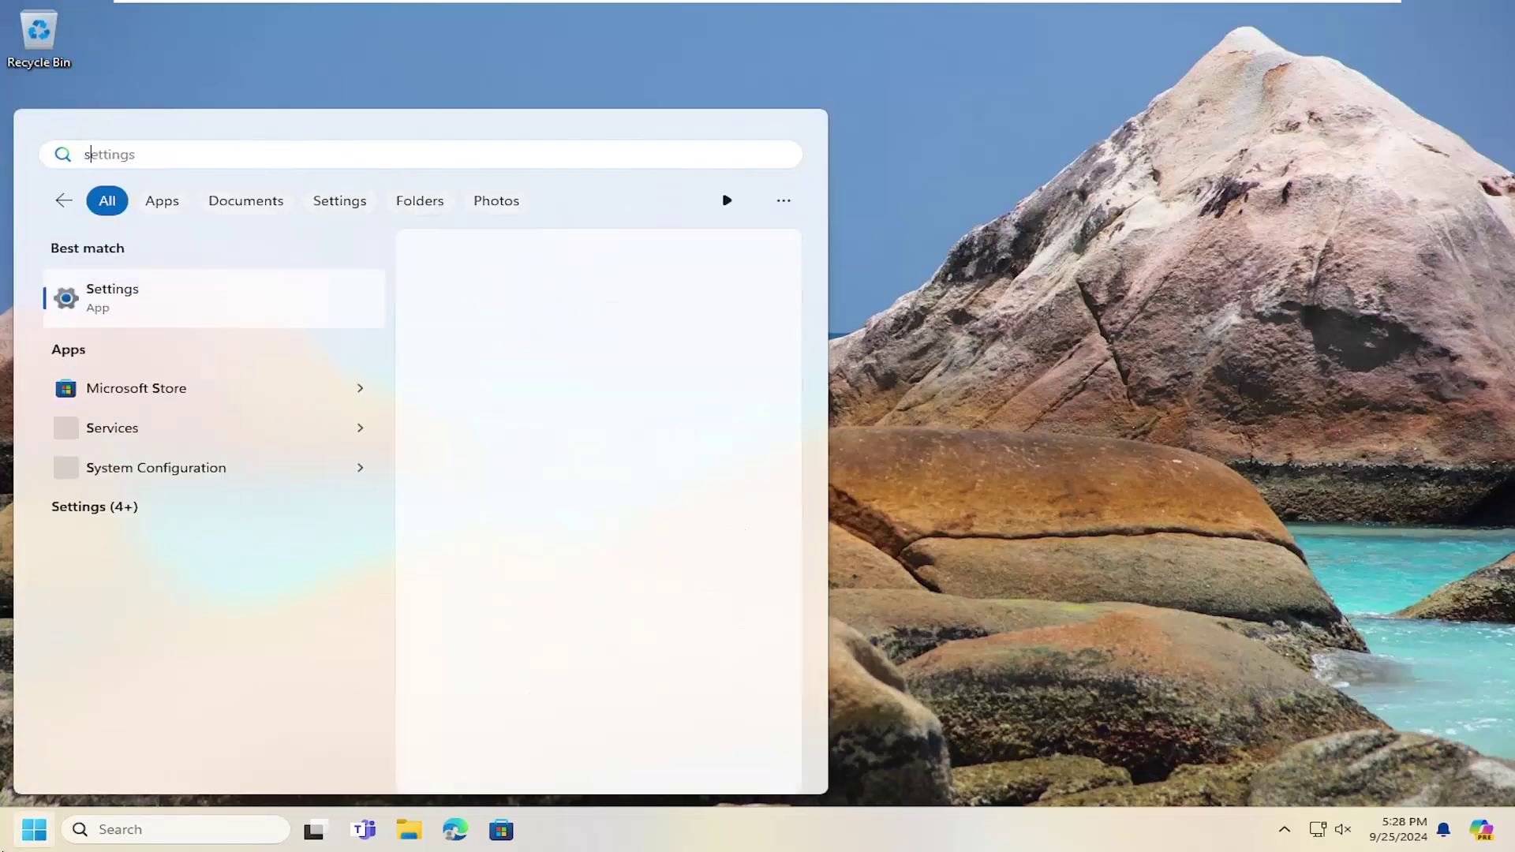
text(ings)
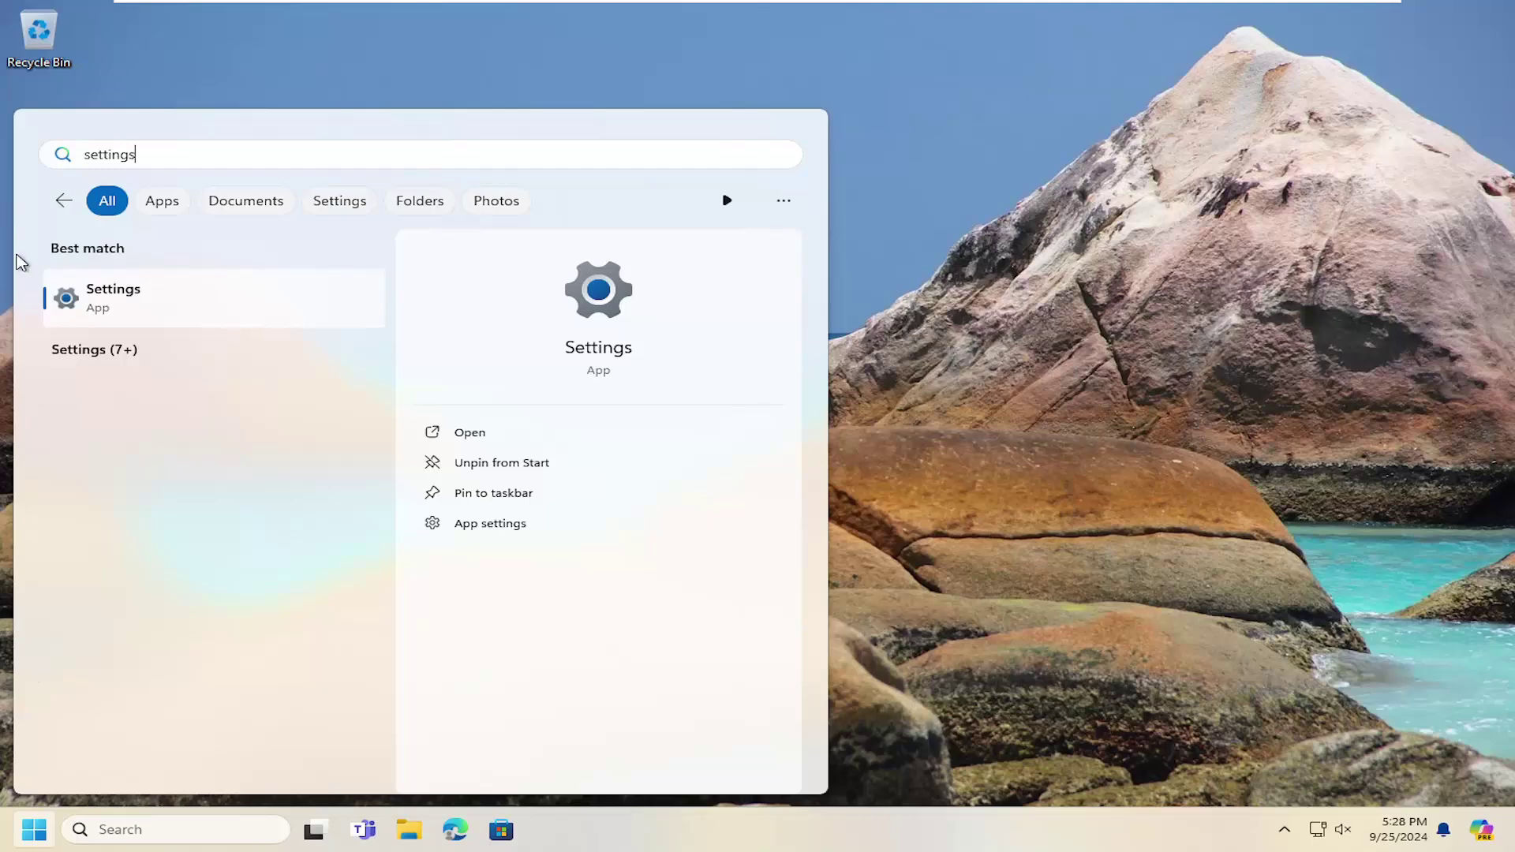
click(145, 311)
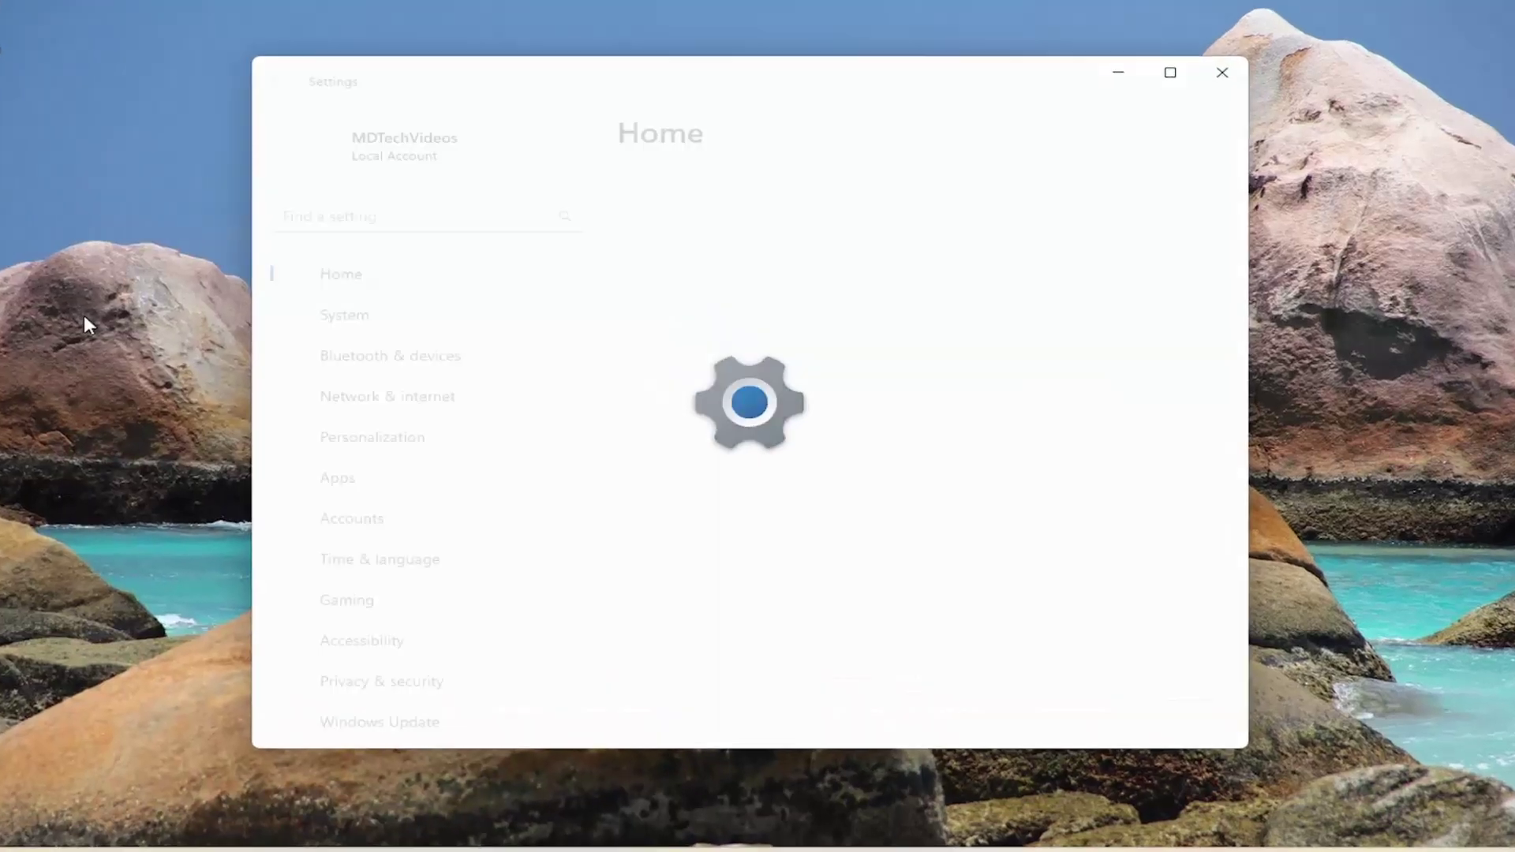
Find Notepad under Apps > Installed apps and open its Advanced options
click(271, 506)
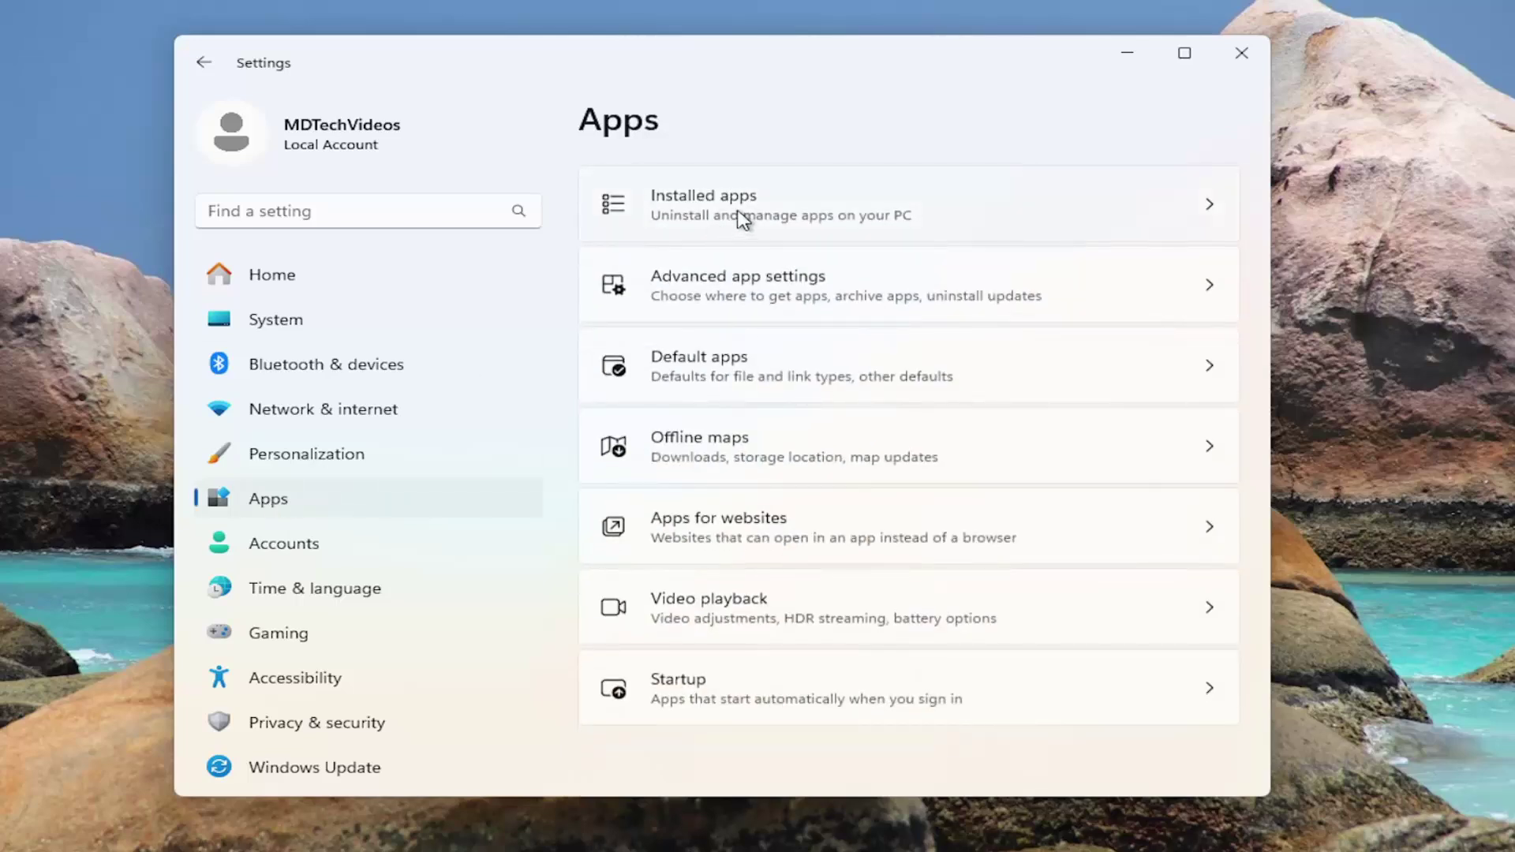
click(781, 216)
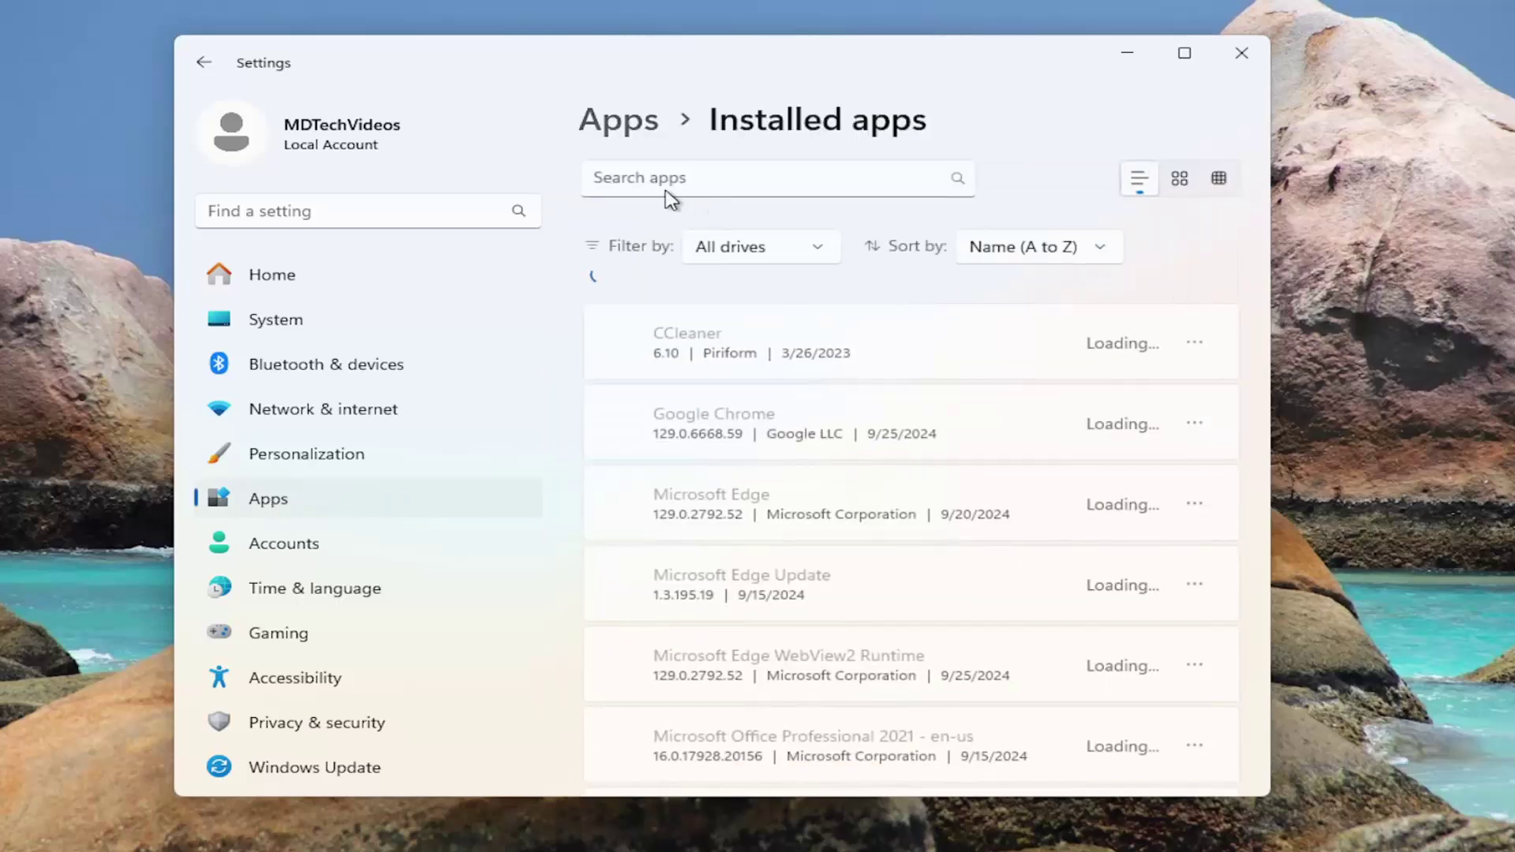
click(666, 181)
text(not)
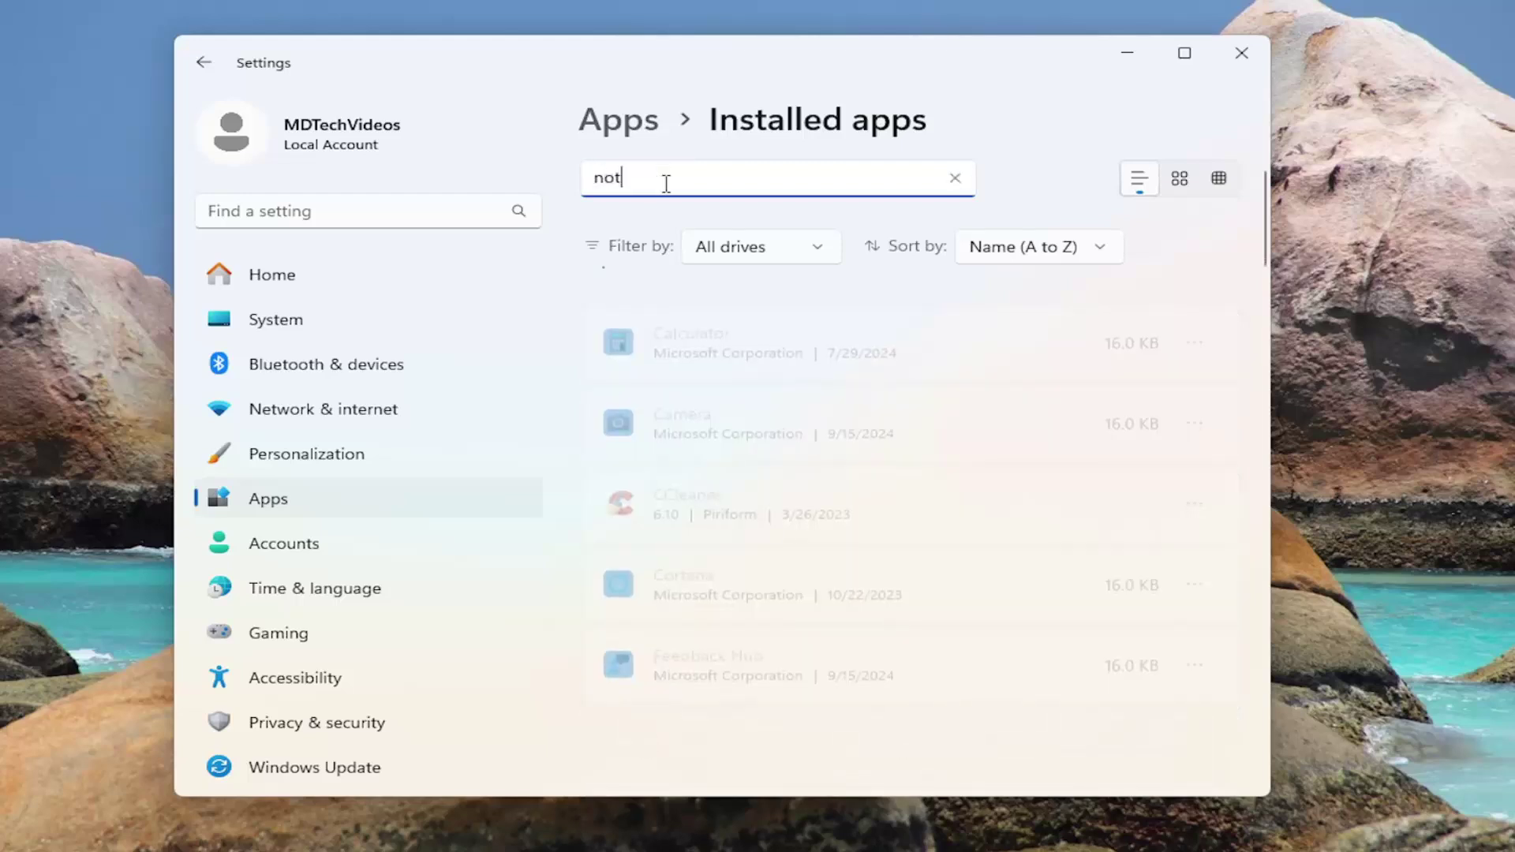
text(epad)
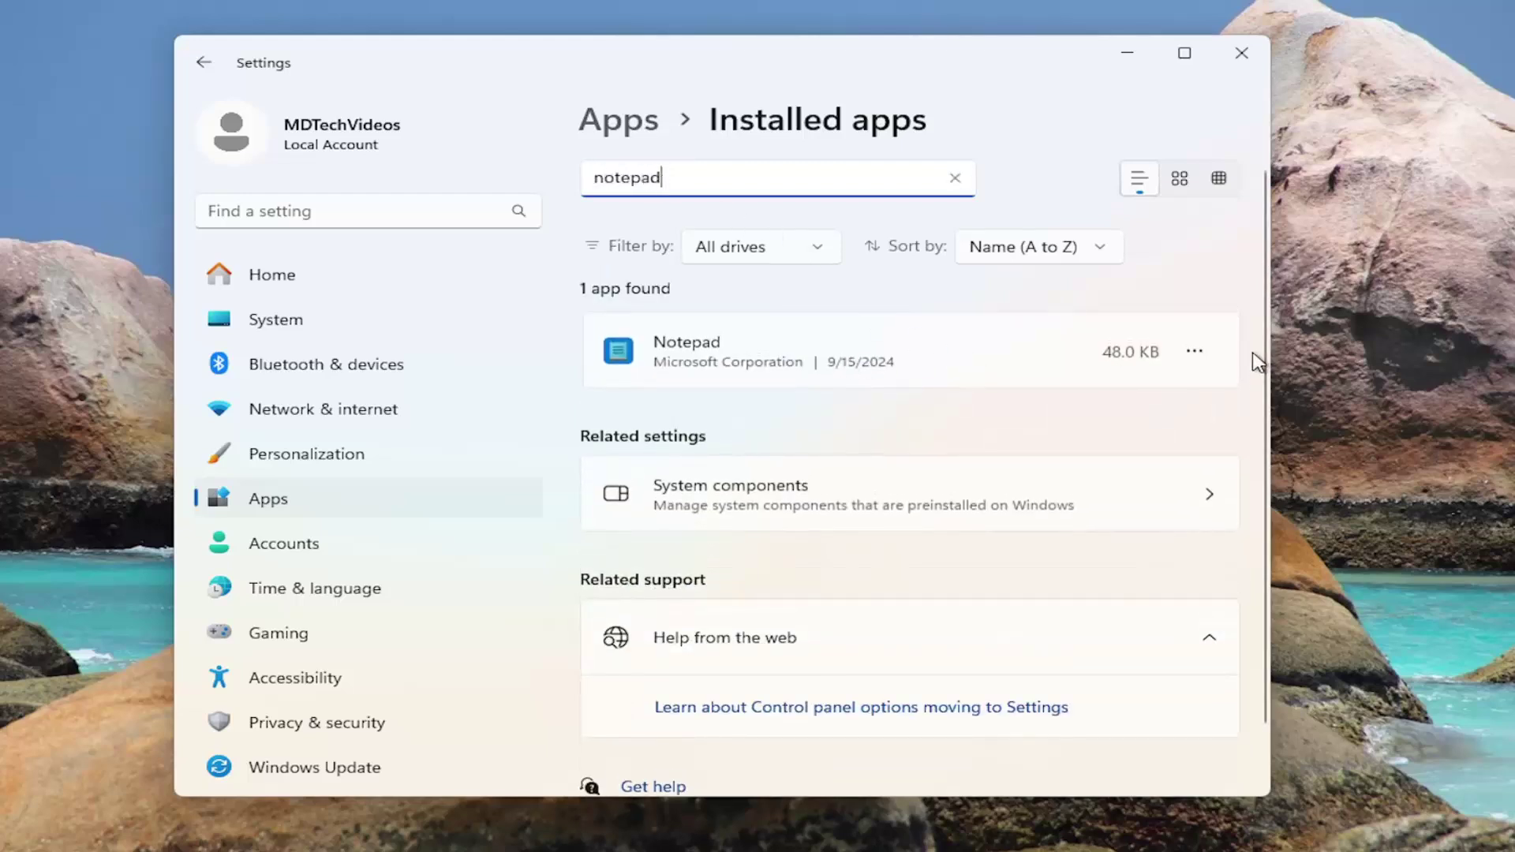
click(1195, 353)
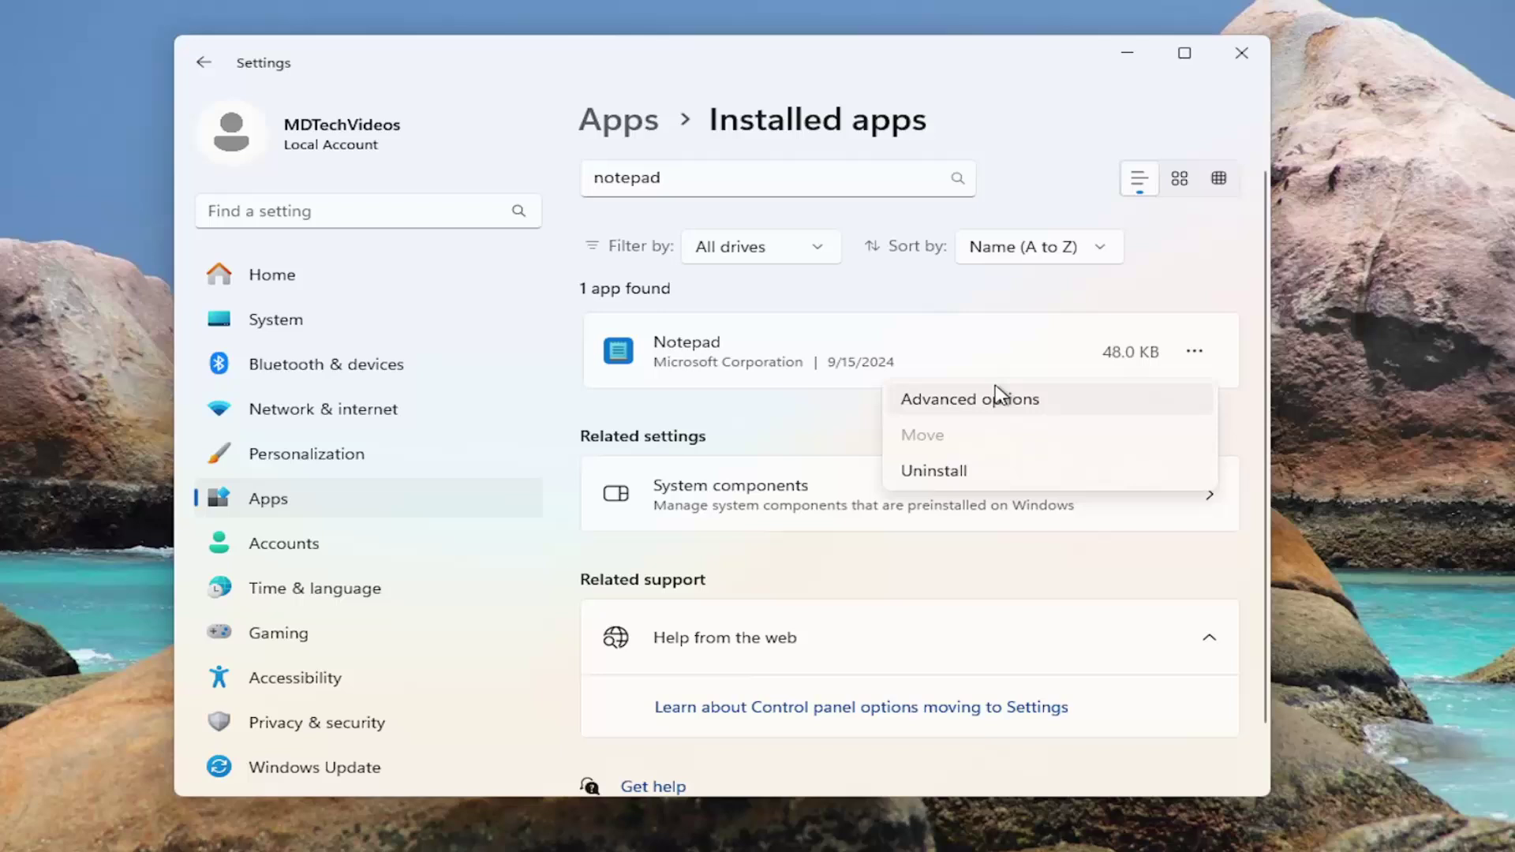
click(951, 404)
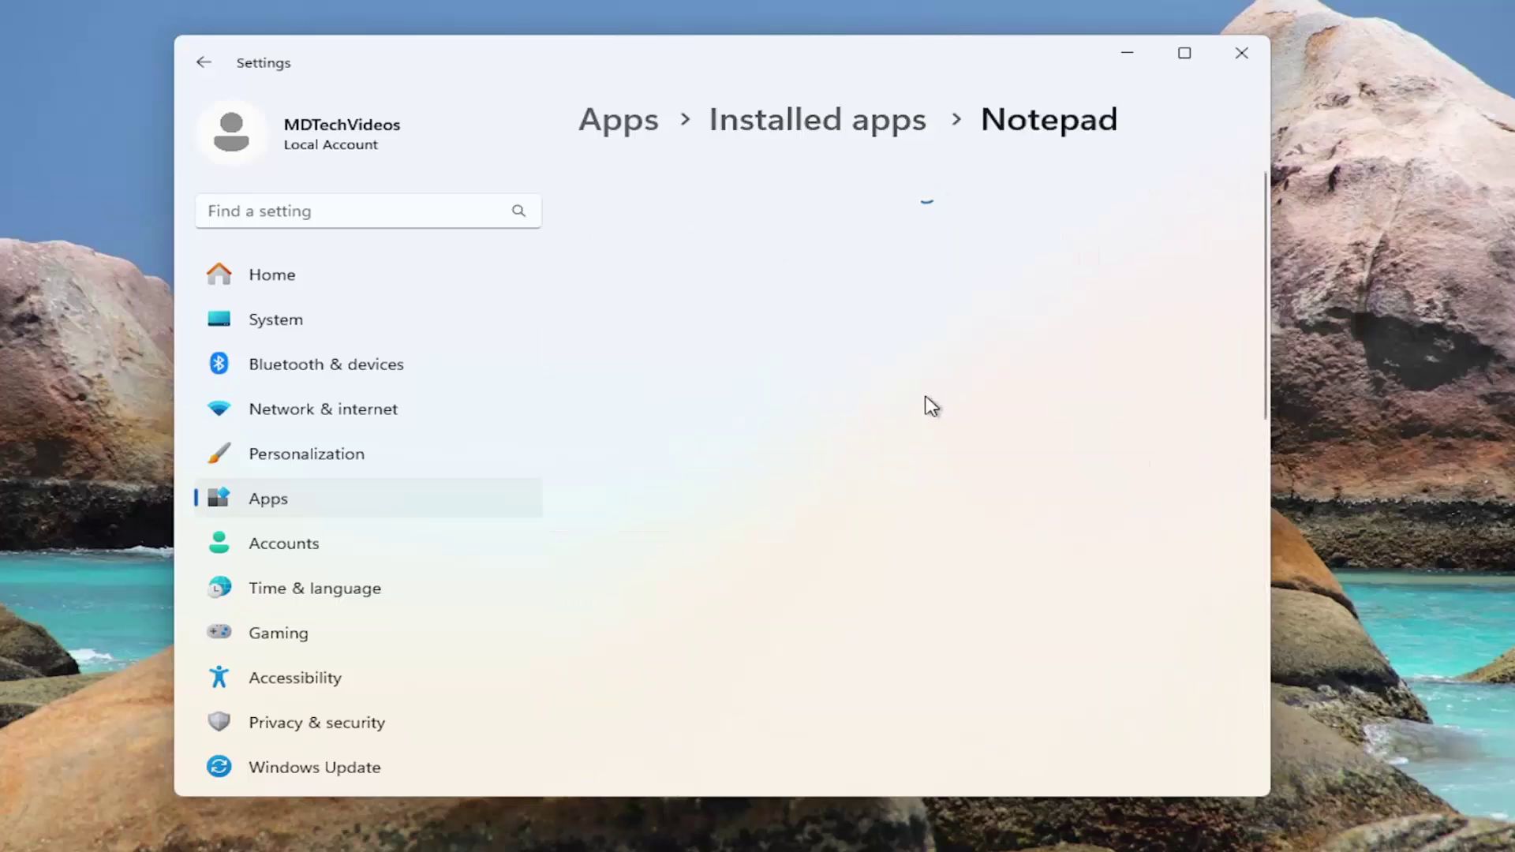
Repair Notepad, then reset it and confirm deleting its app data
scroll(917, 406, down, 5)
scroll(868, 406, down, 5)
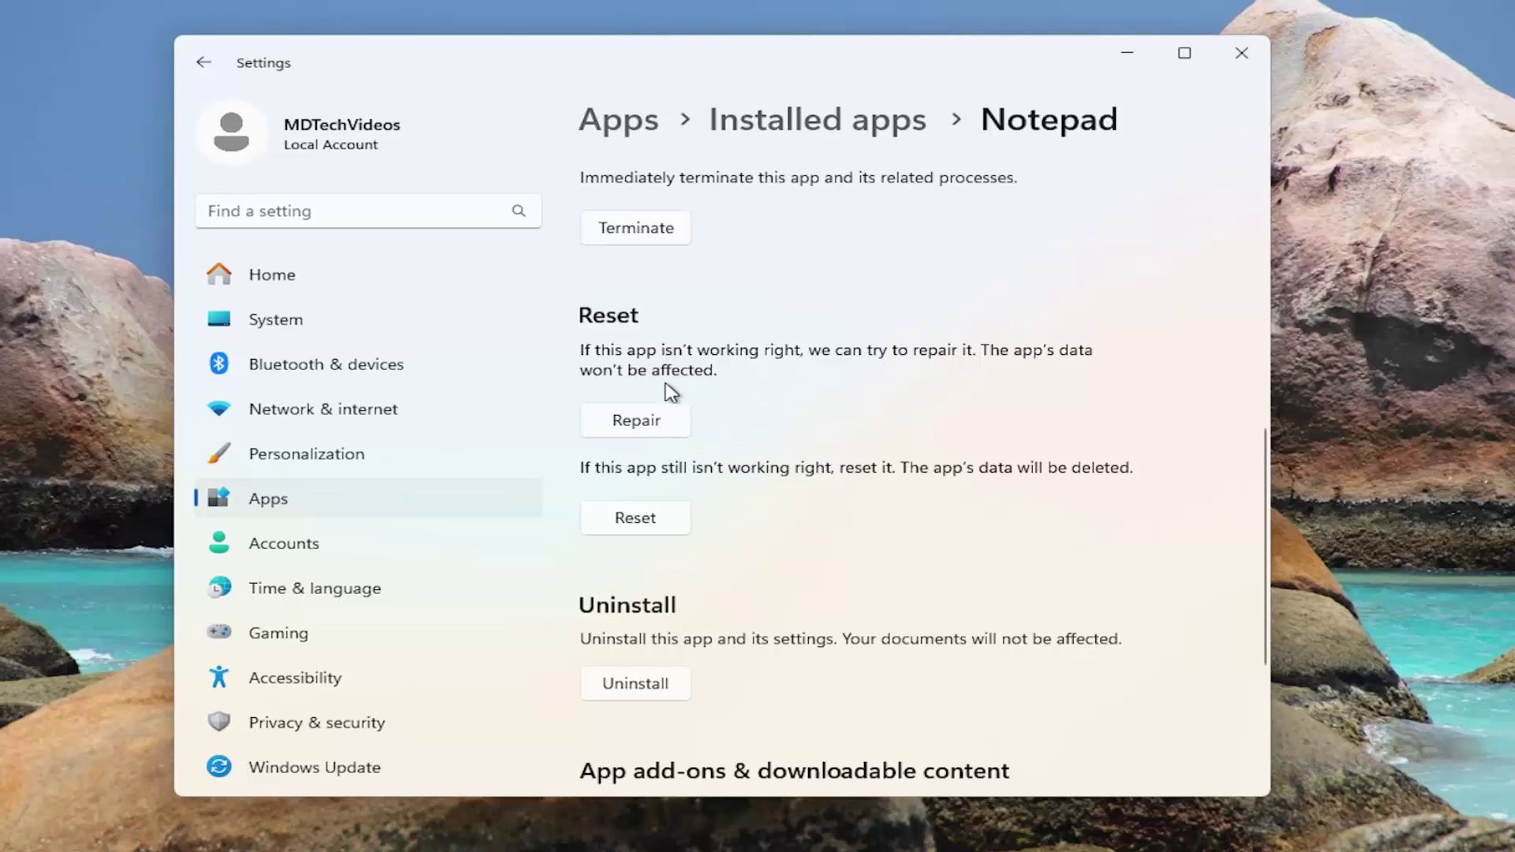
click(634, 420)
click(637, 521)
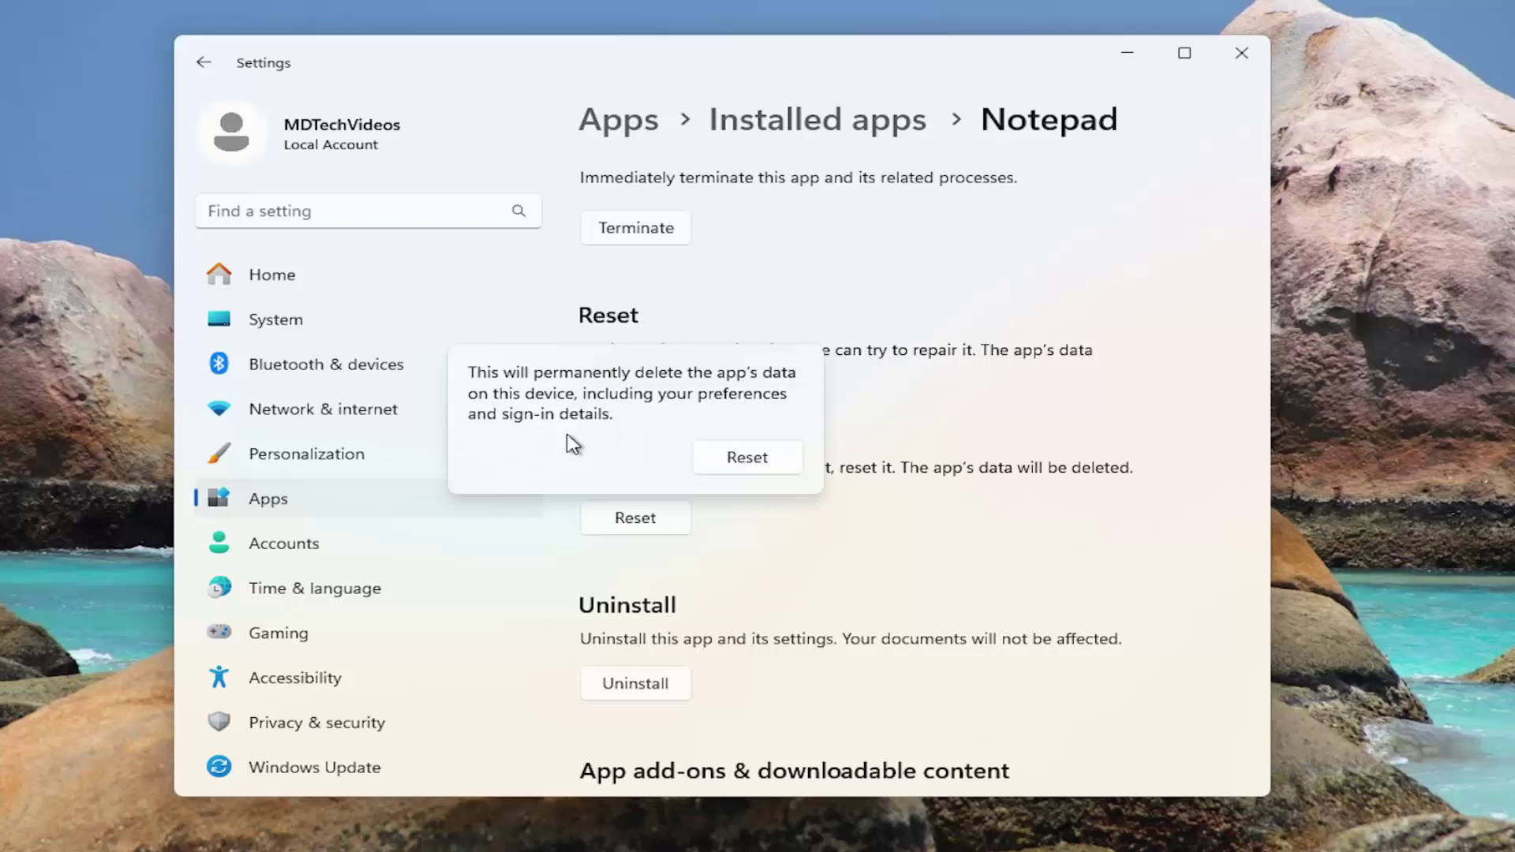
click(760, 464)
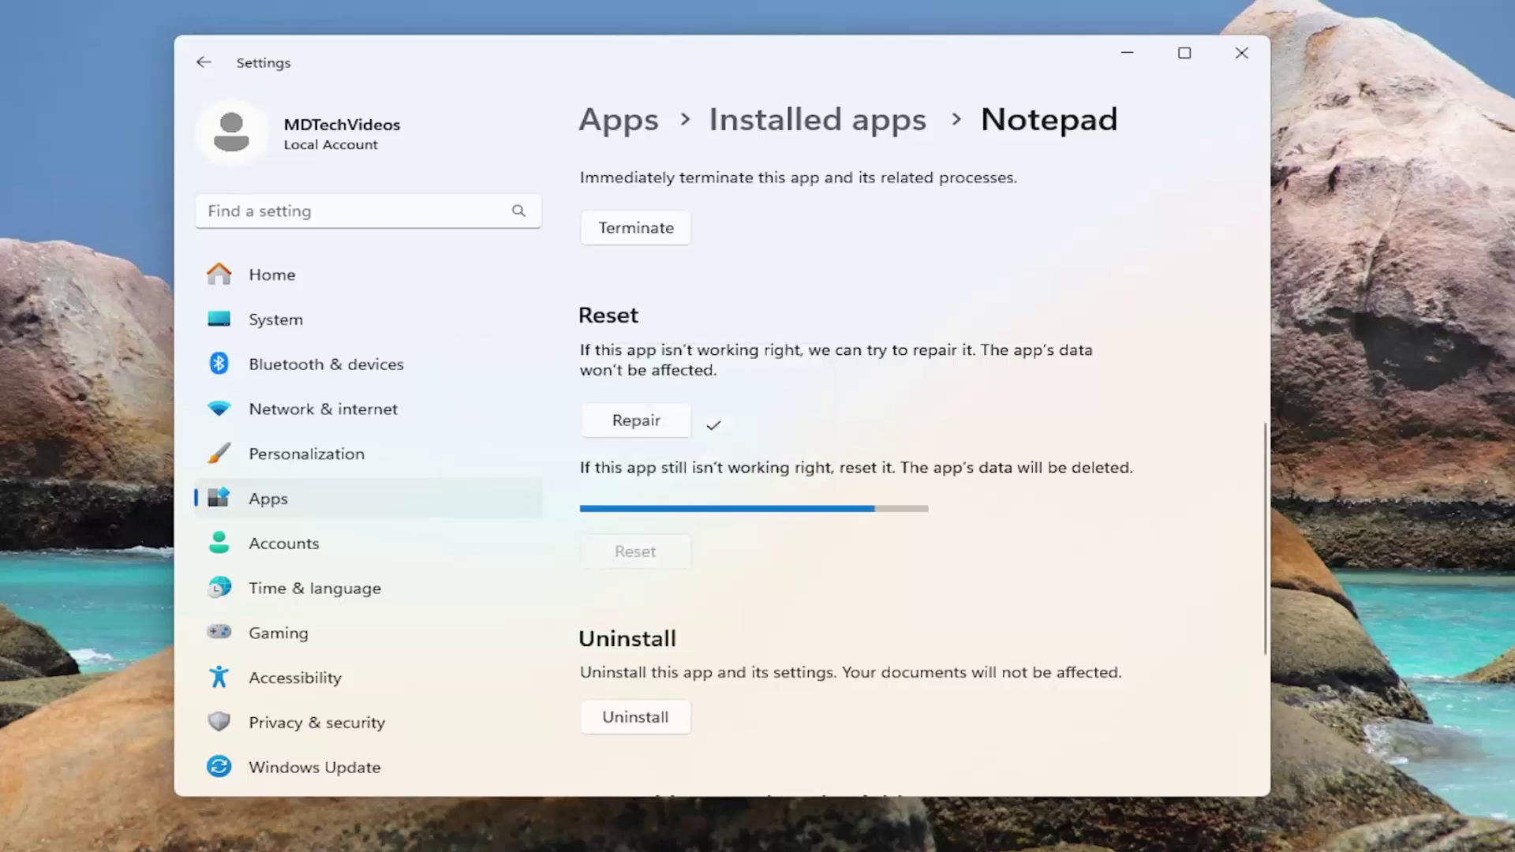
Close Settings and launch Command Prompt as administrator from Start search, approving UAC
click(1241, 53)
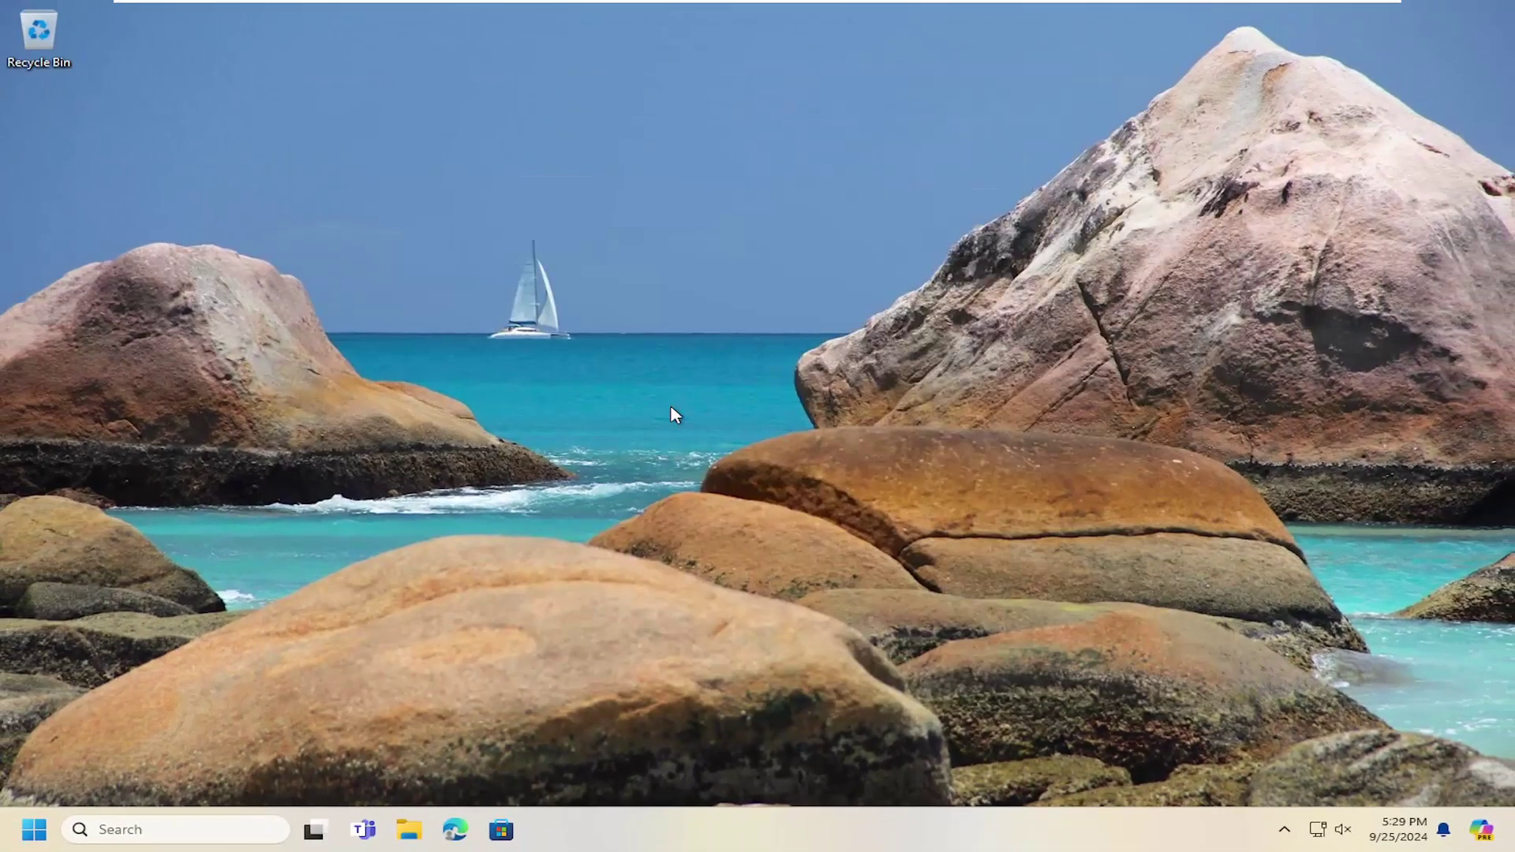
click(24, 842)
text(cm)
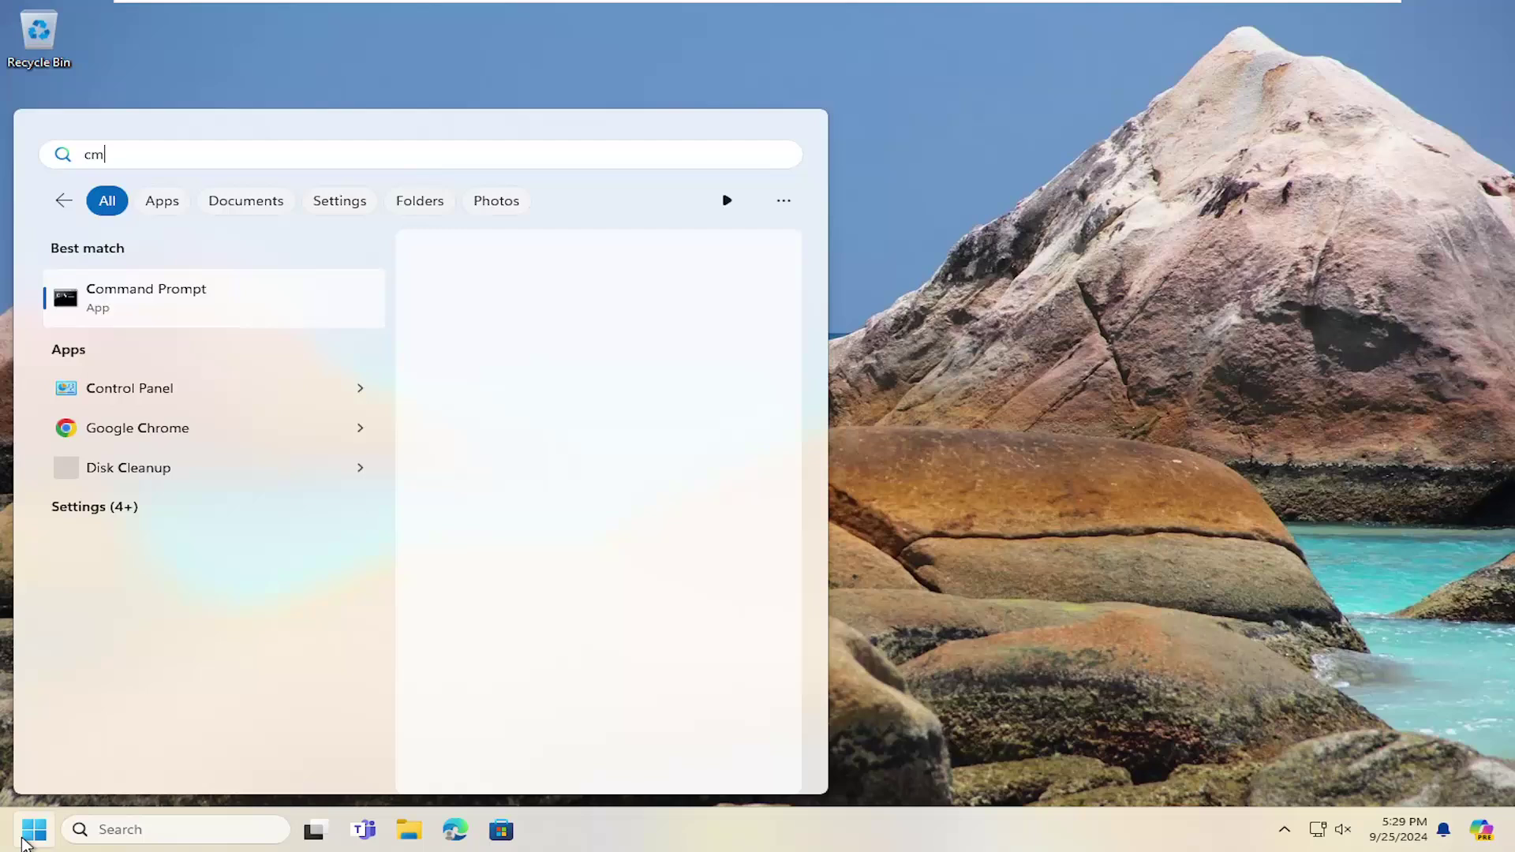
text(d)
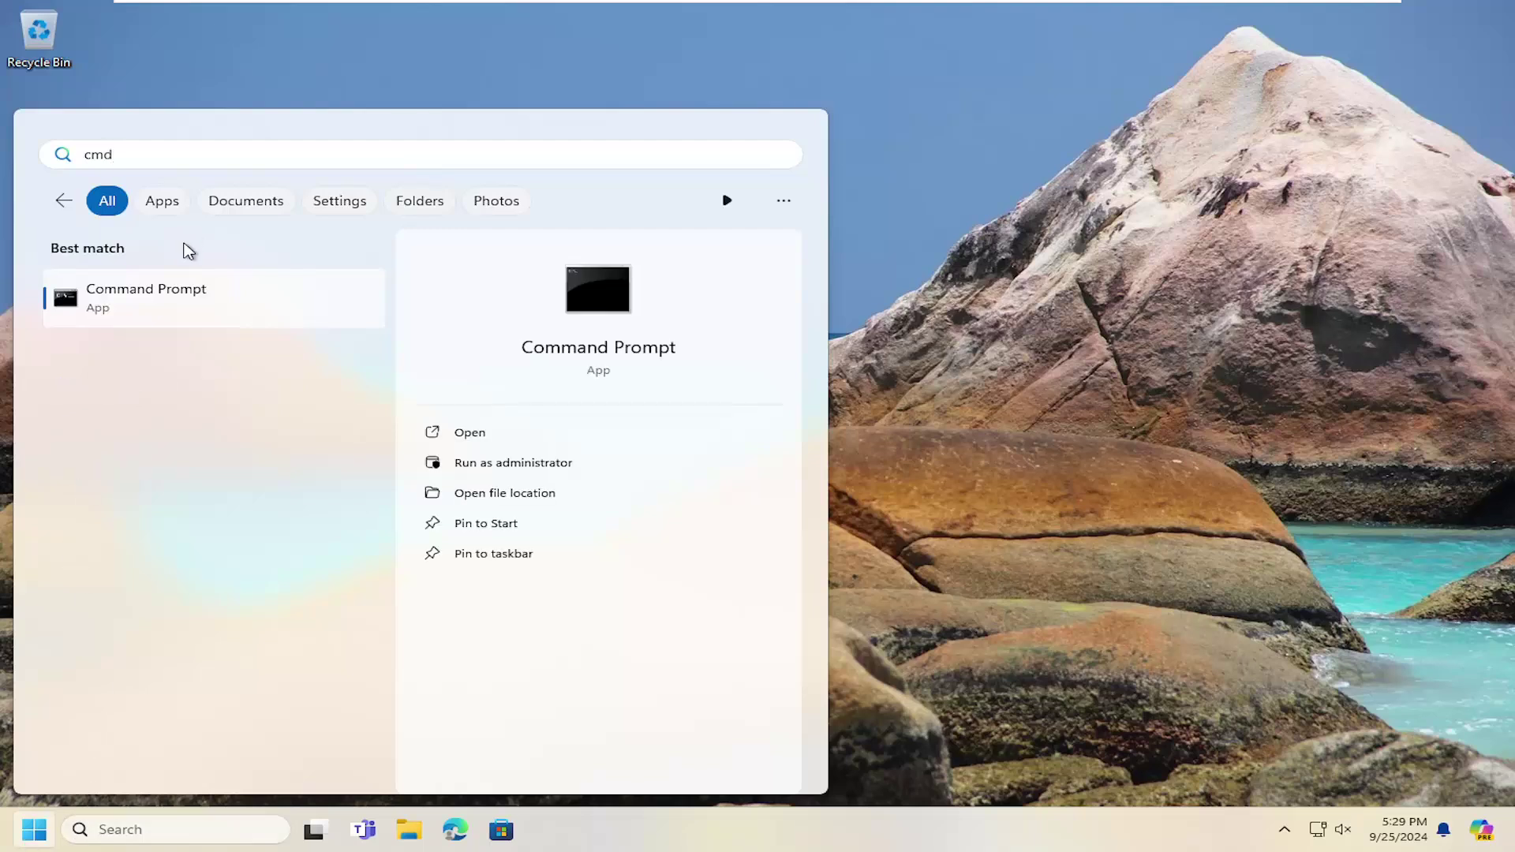
right_click(163, 298)
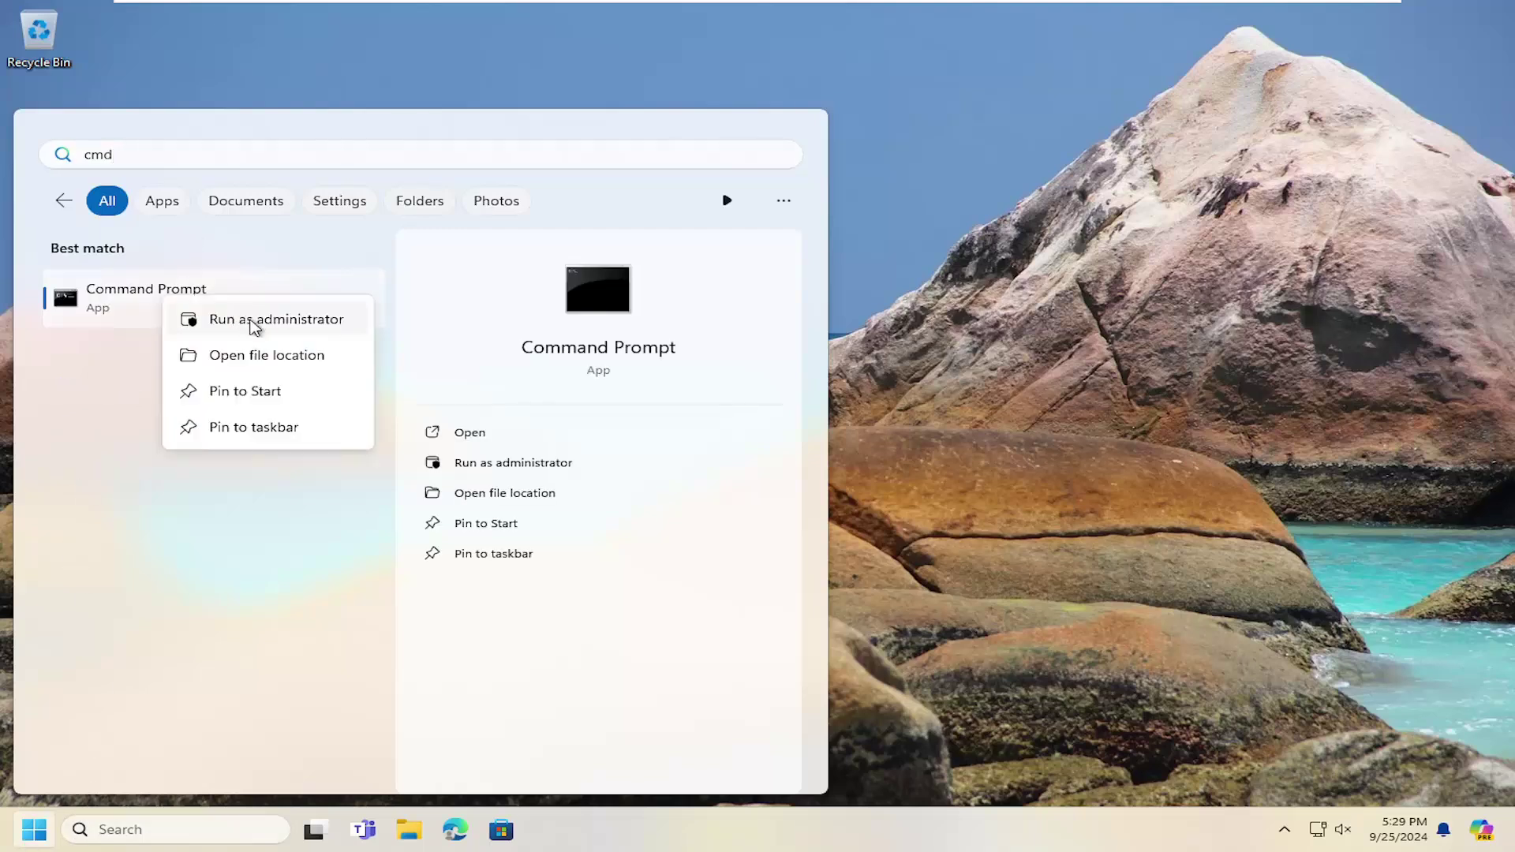
click(254, 326)
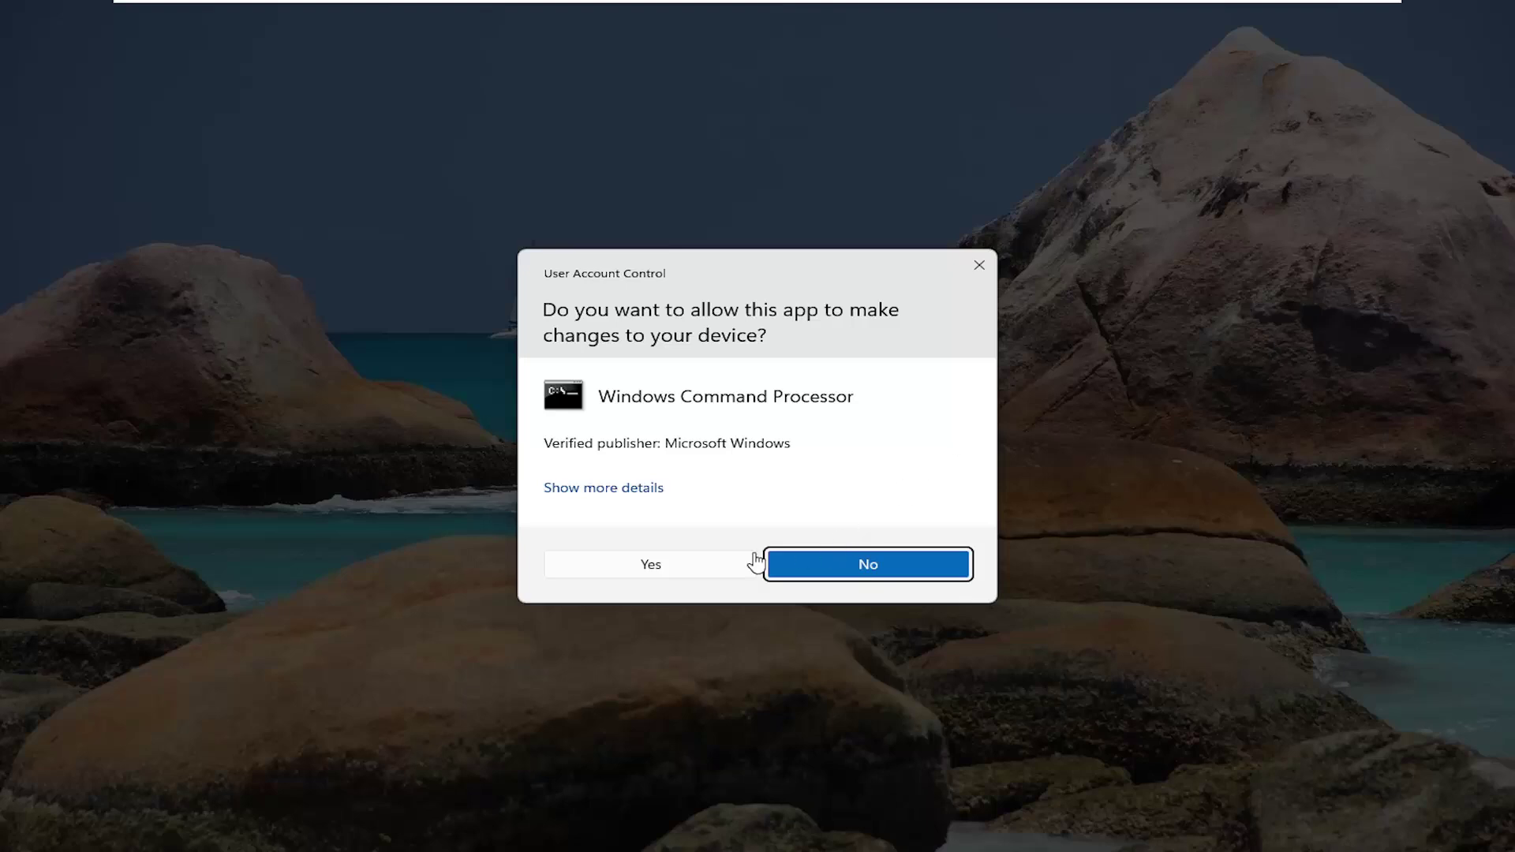
click(683, 567)
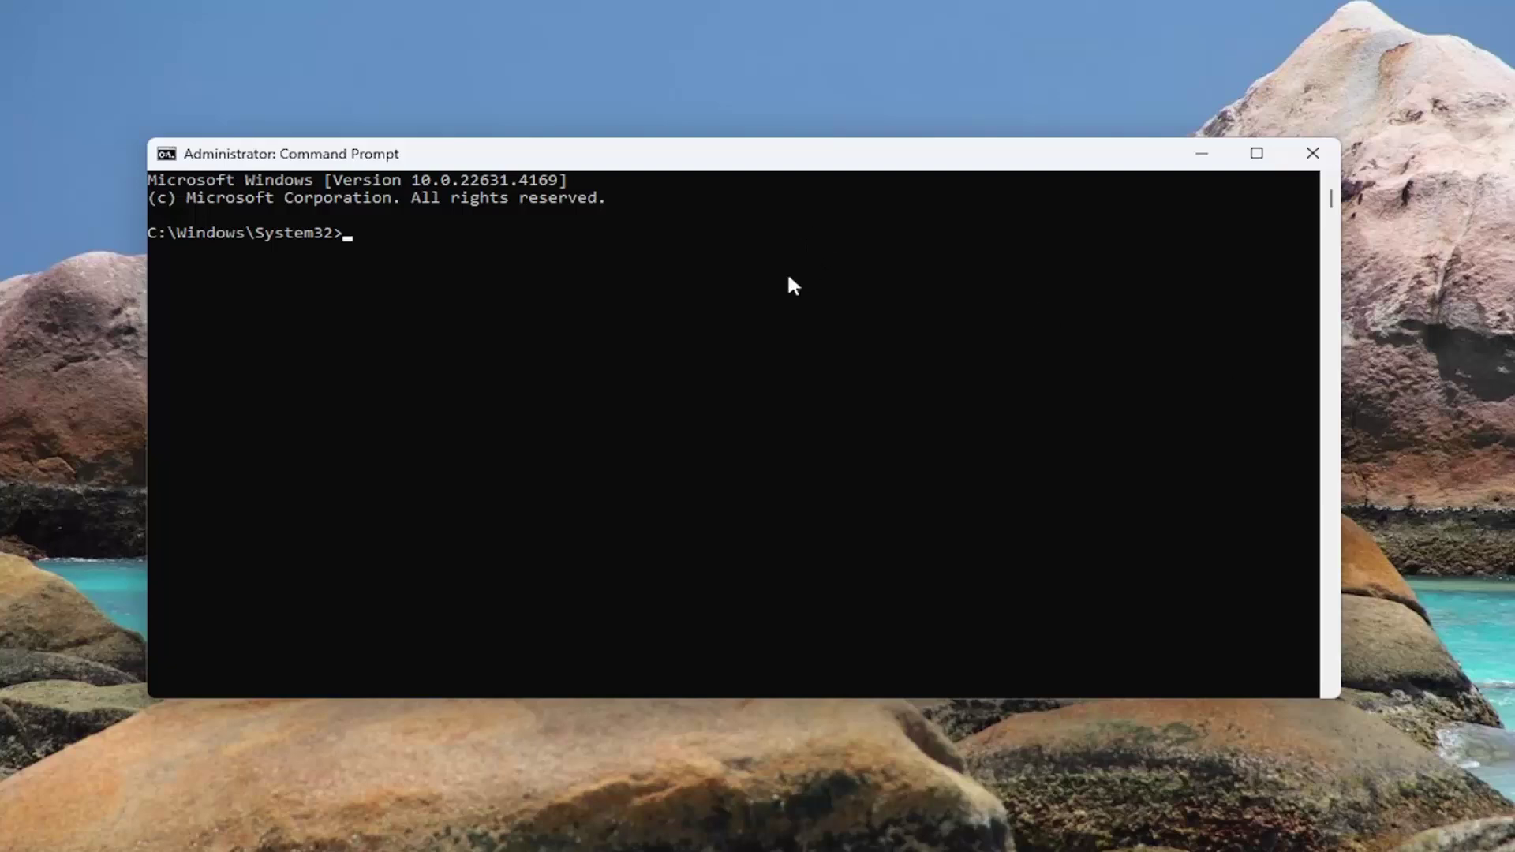
Paste and run 'DISM /Online /Cleanup-image /Restorehealth' until it completes successfully
right_click(713, 156)
mouse_move(791, 321)
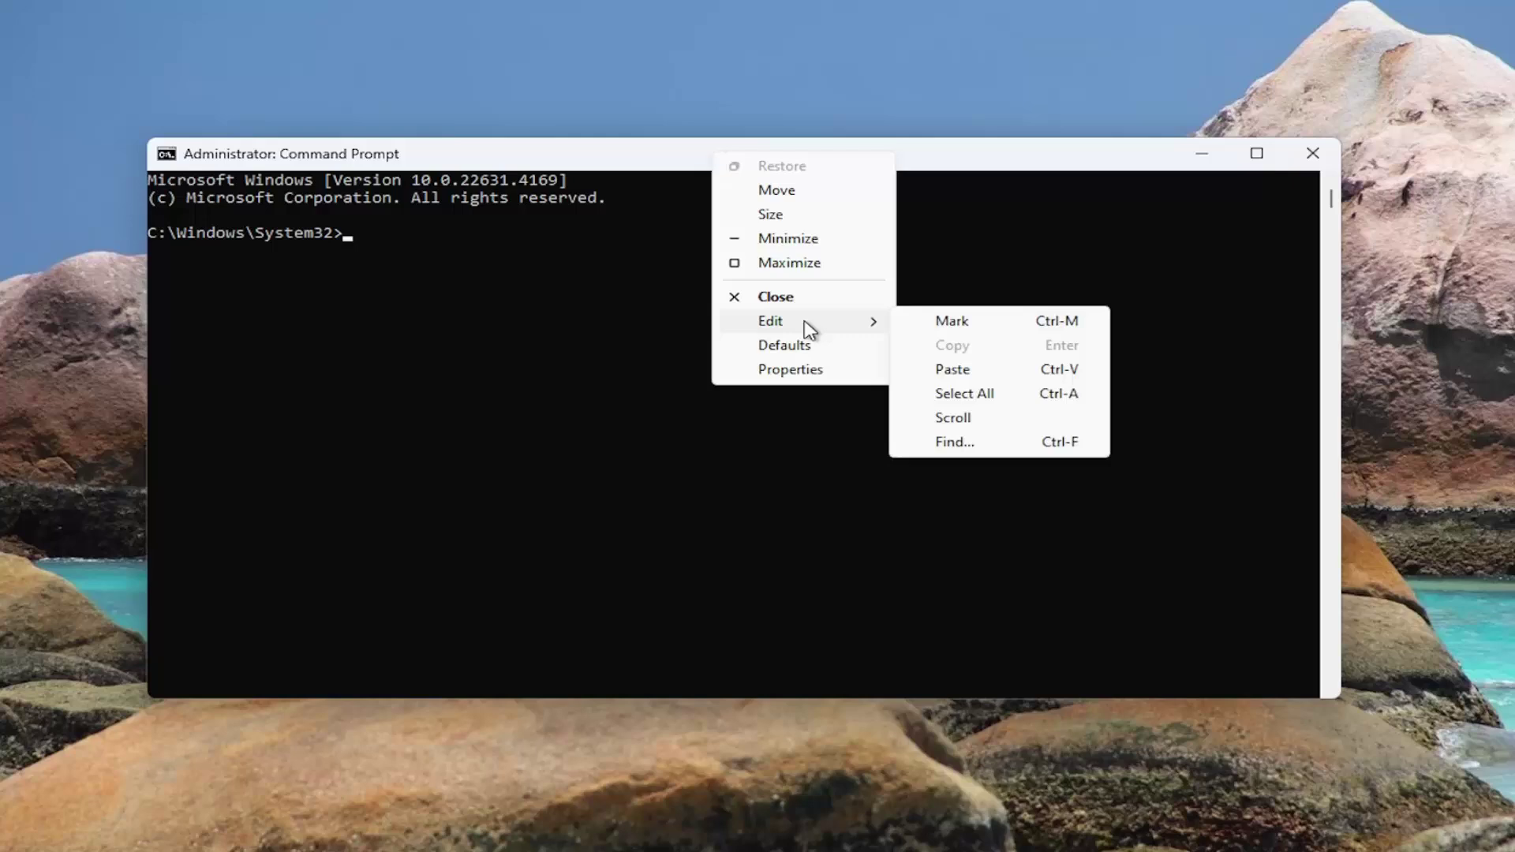
click(953, 369)
key(Return)
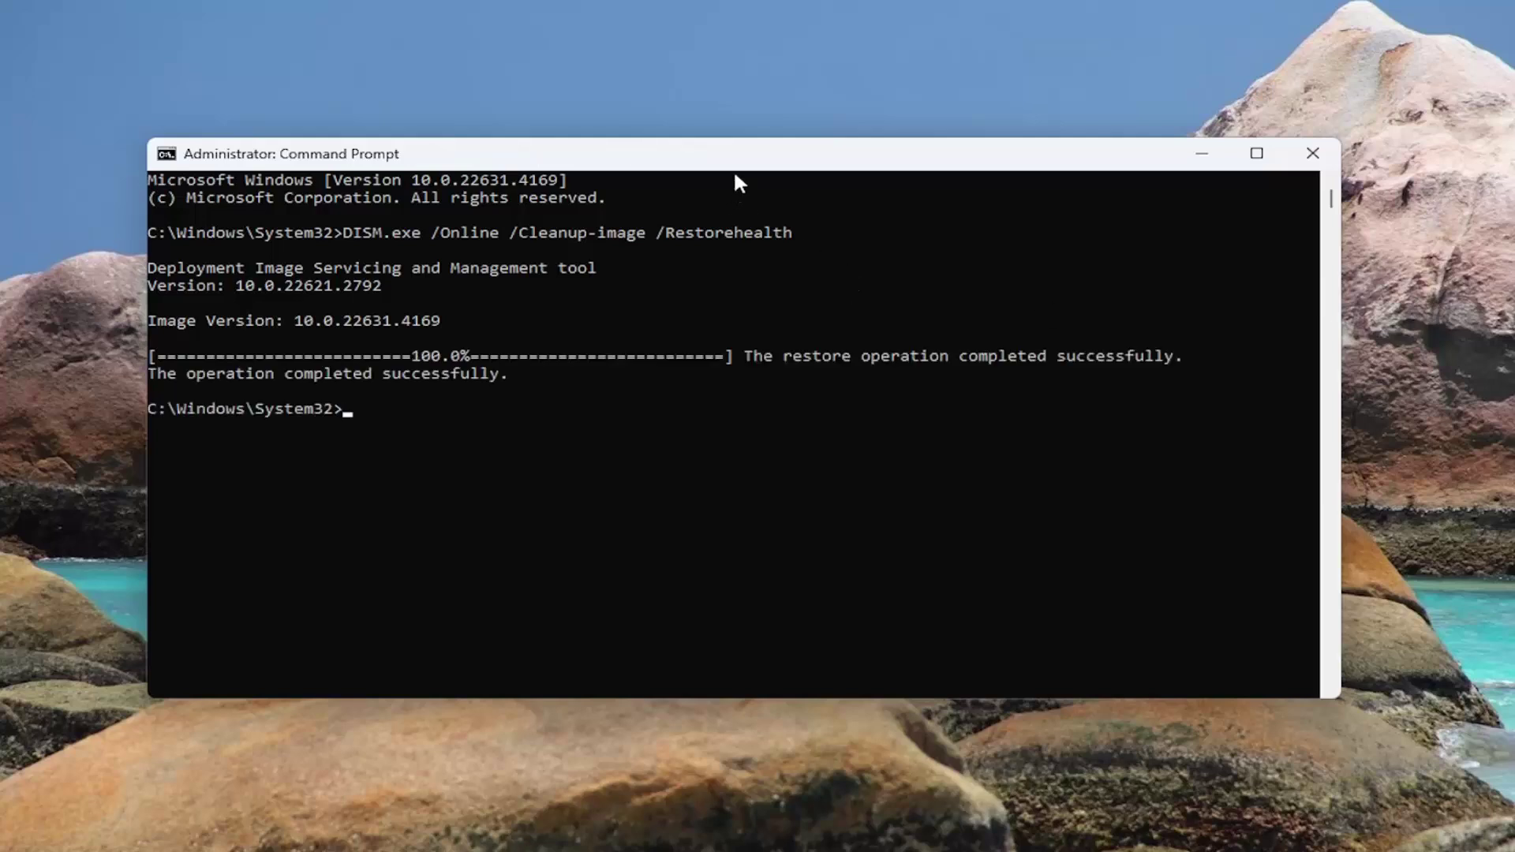
Paste and run 'sfc /scannow' through to 100% with no integrity violations
right_click(756, 151)
mouse_move(812, 315)
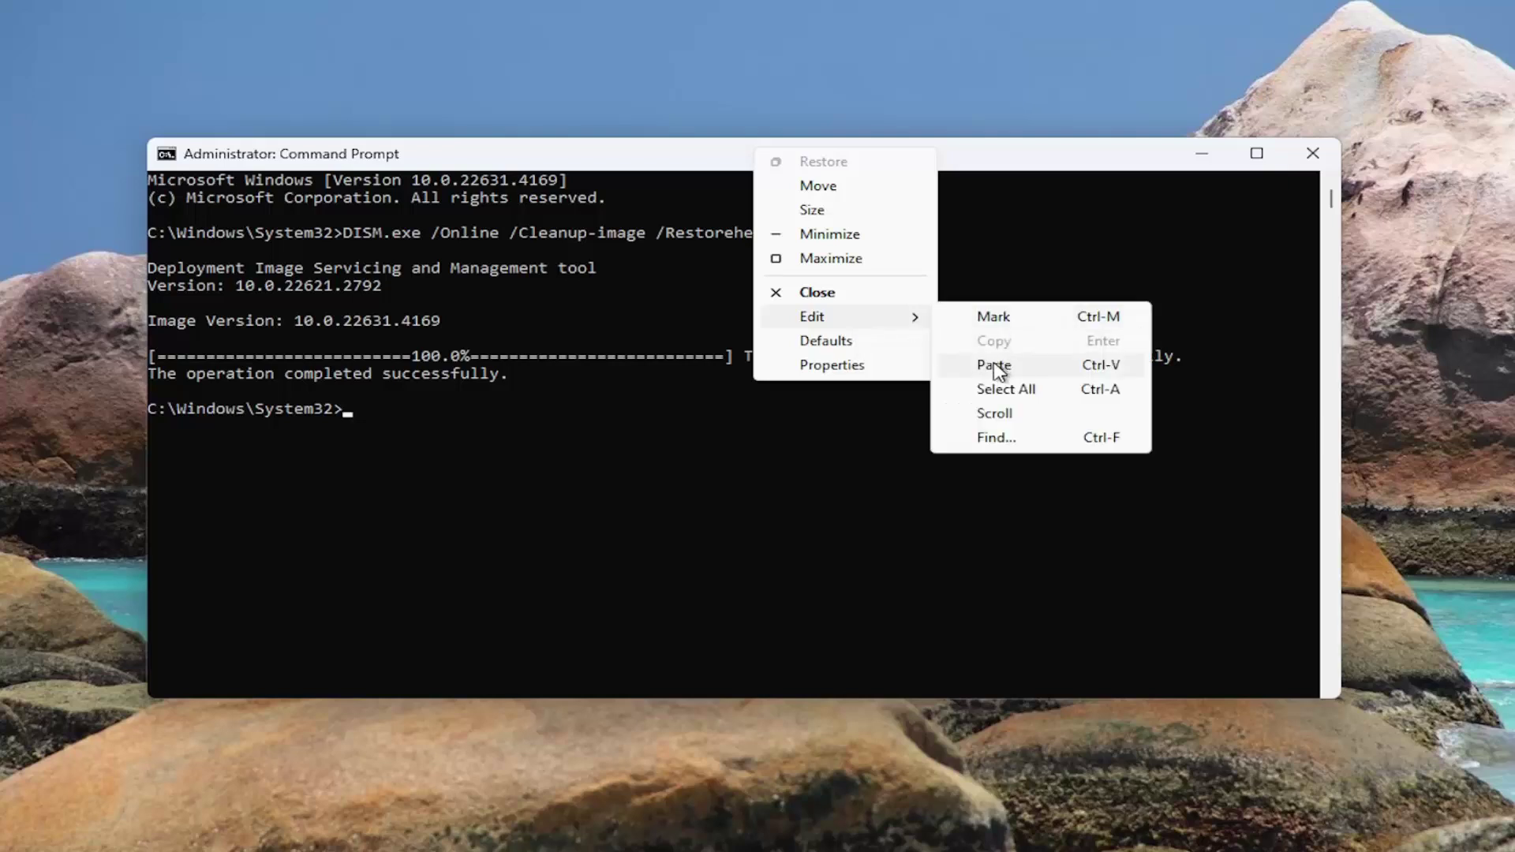
click(995, 365)
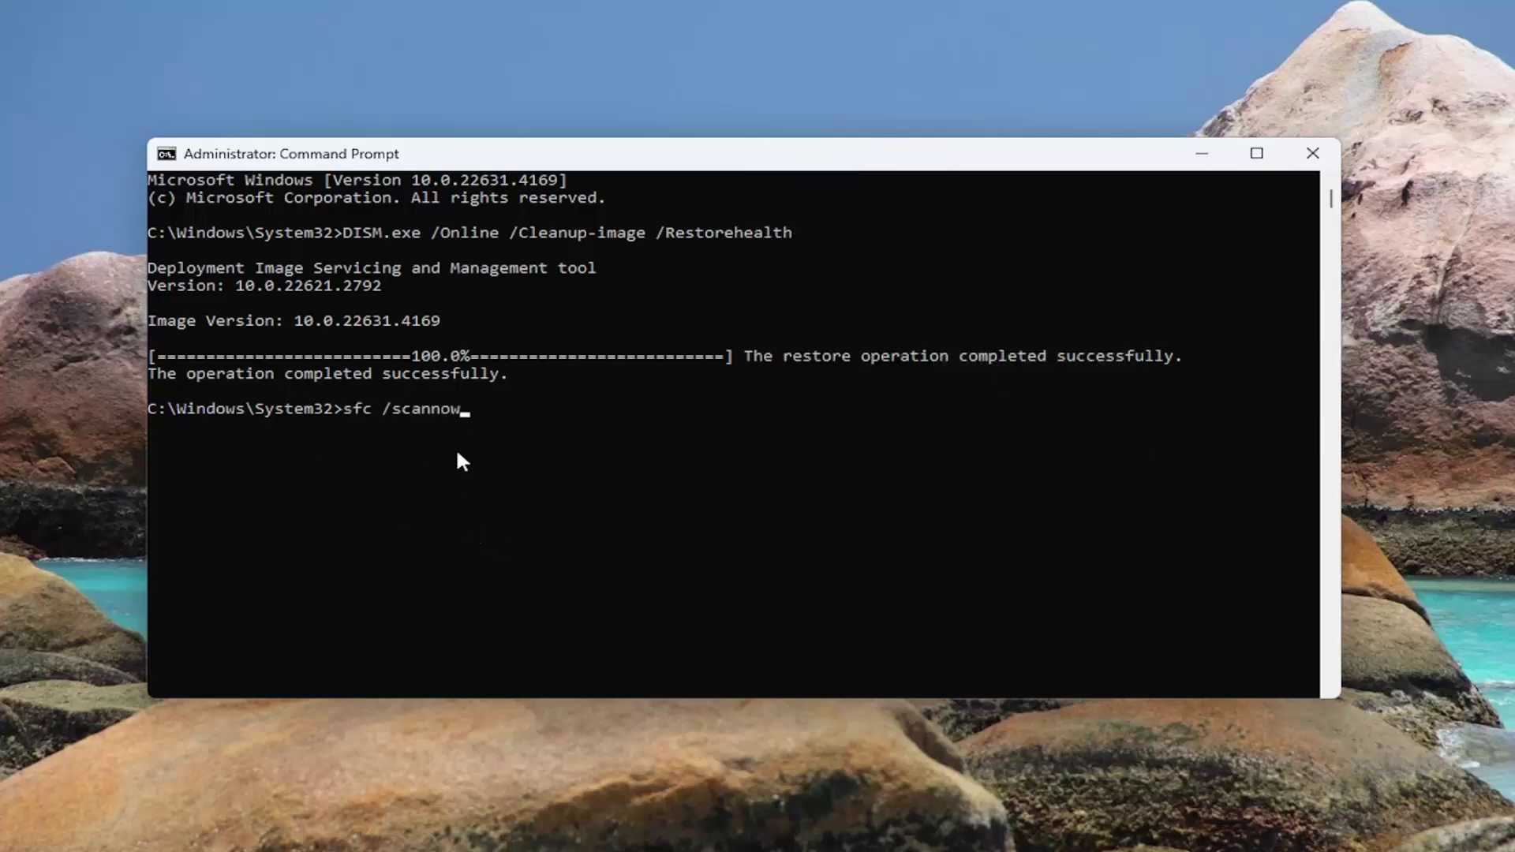
key(Return)
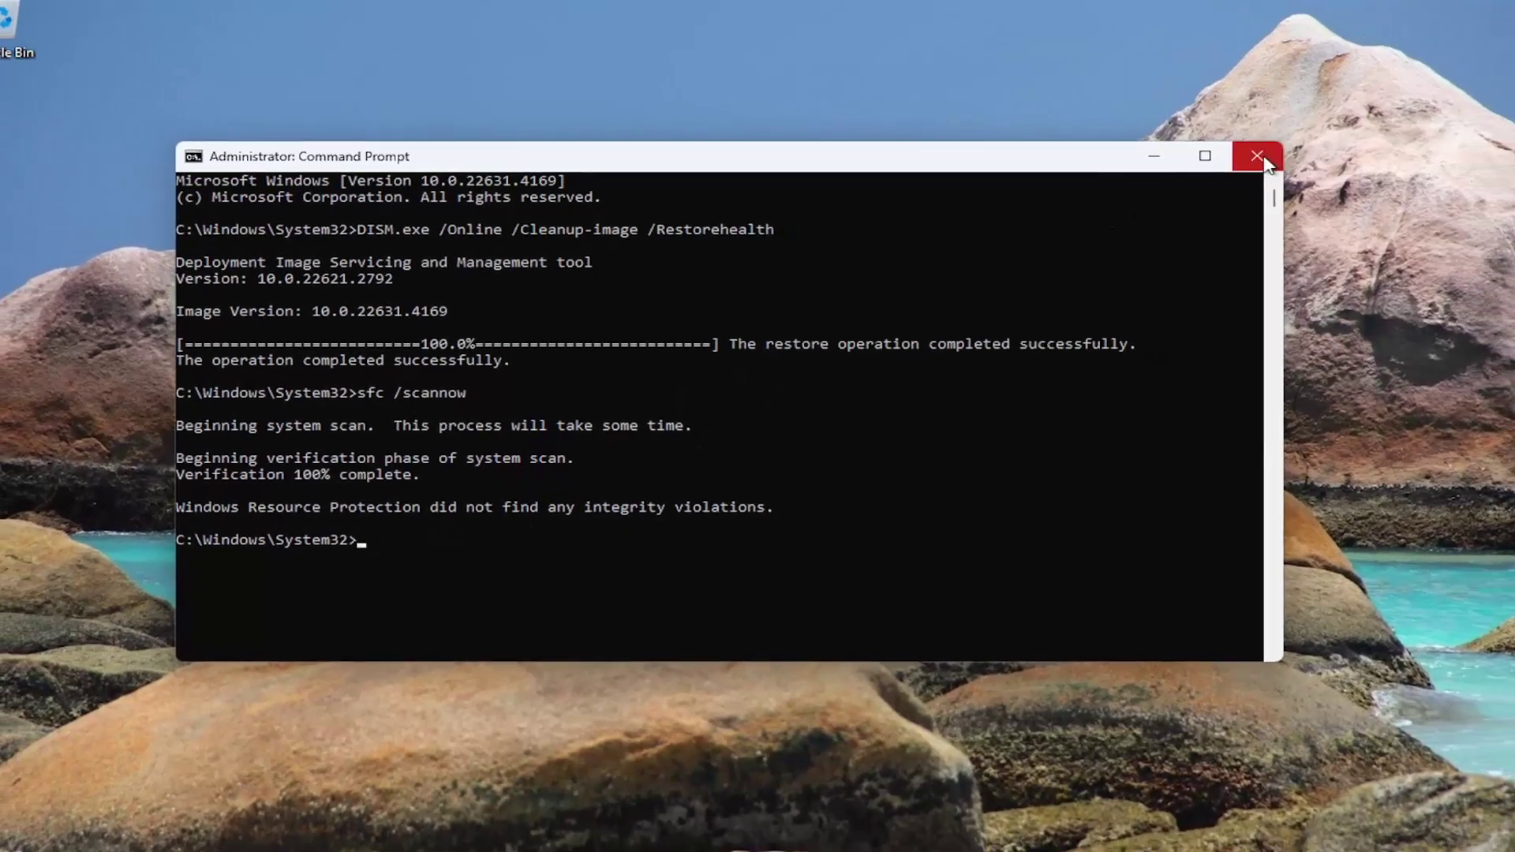
Close the Command Prompt window and bring up the Start button's power-user menu
click(1233, 164)
right_click(34, 830)
mouse_move(102, 747)
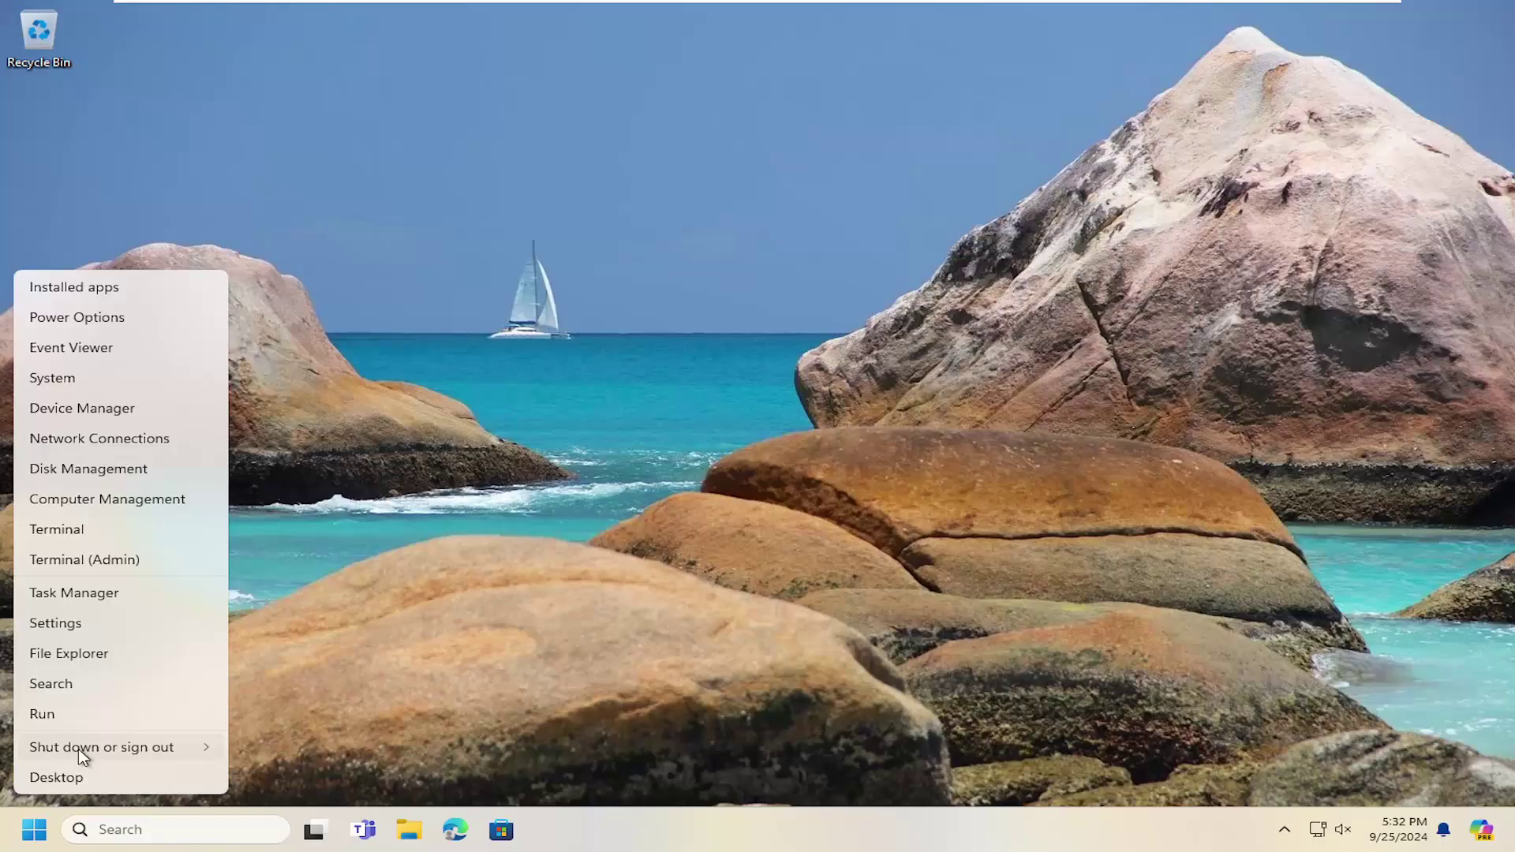